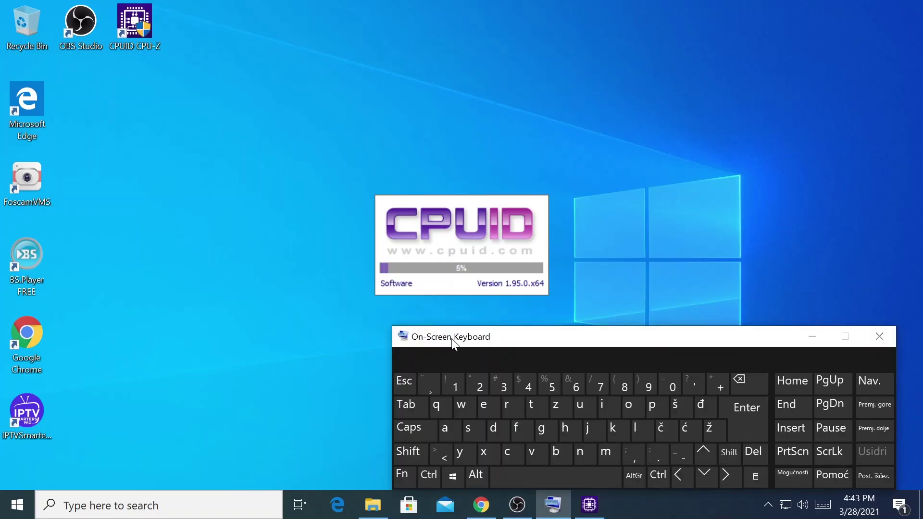
Hide the on-screen keyboard and browse CPU-Z's Caches, Mainboard, Memory, SPD, Graphics and About tabs
{"action": "left_click", "coordinate": [812, 336]}
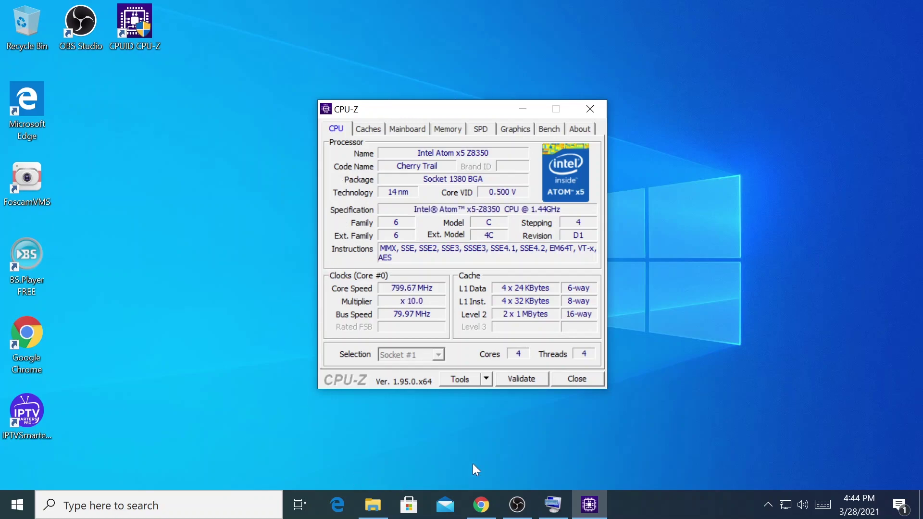
{"action": "left_click", "coordinate": [369, 128]}
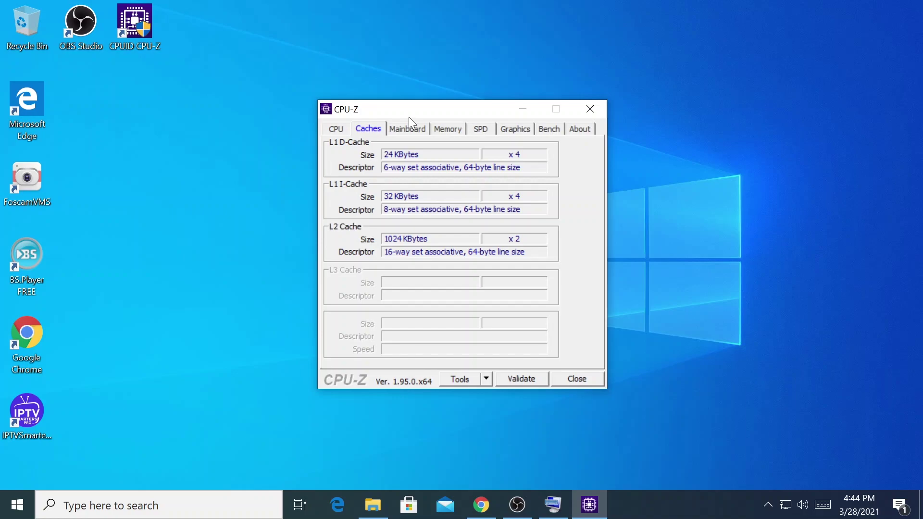
{"action": "left_click", "coordinate": [409, 129]}
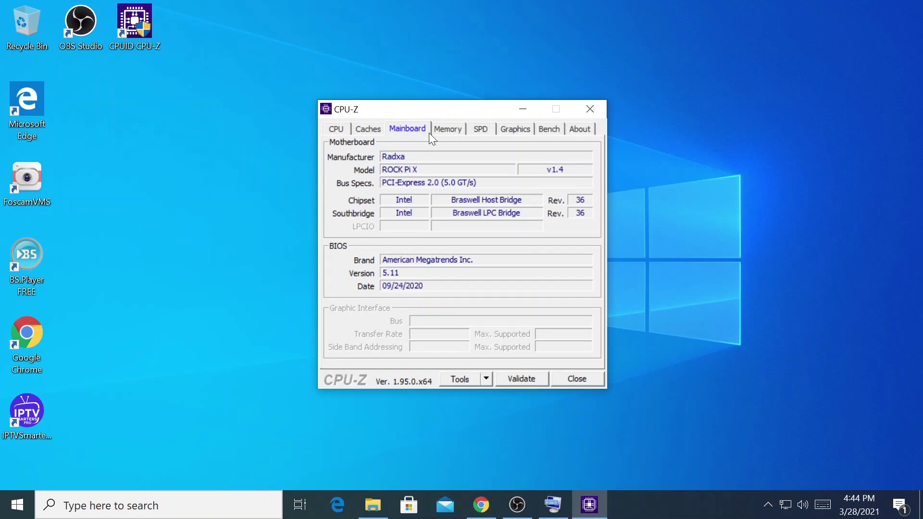
{"action": "left_click", "coordinate": [441, 129]}
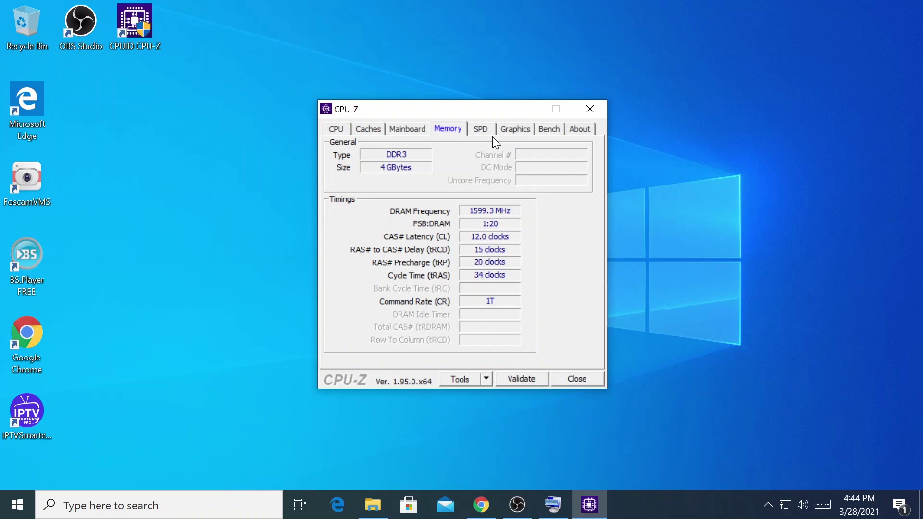
{"action": "left_click", "coordinate": [482, 129]}
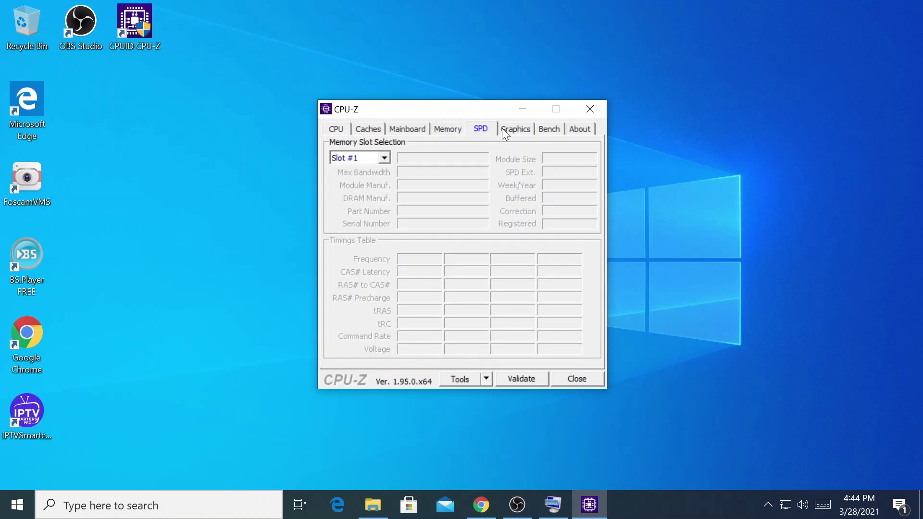
{"action": "left_click", "coordinate": [505, 132]}
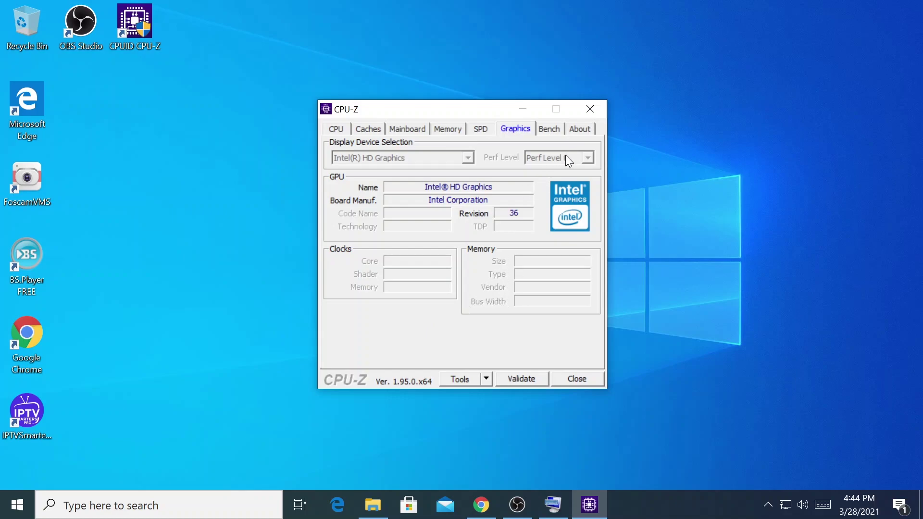
{"action": "left_click", "coordinate": [584, 129]}
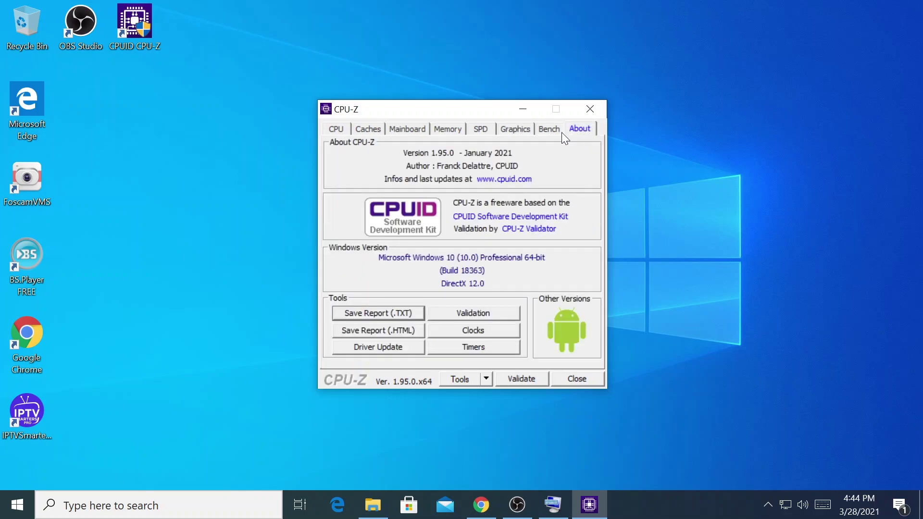
Return to CPU-Z's CPU tab for another look, then close CPU-Z
{"action": "left_click", "coordinate": [344, 128]}
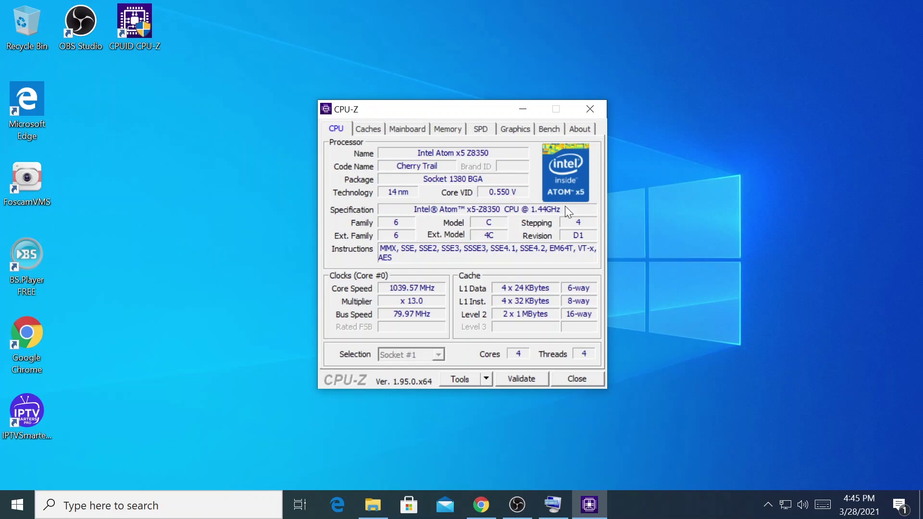
{"action": "left_click", "coordinate": [586, 114]}
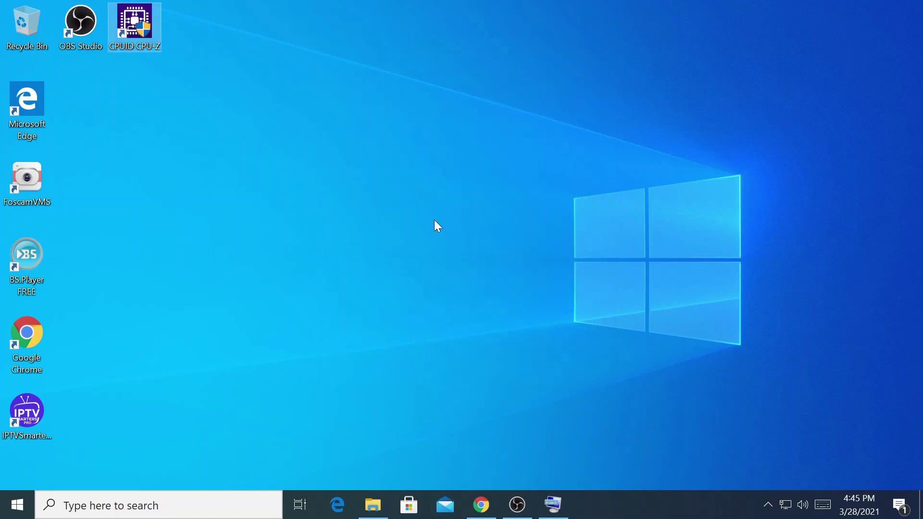
{"action": "left_click", "coordinate": [373, 504]}
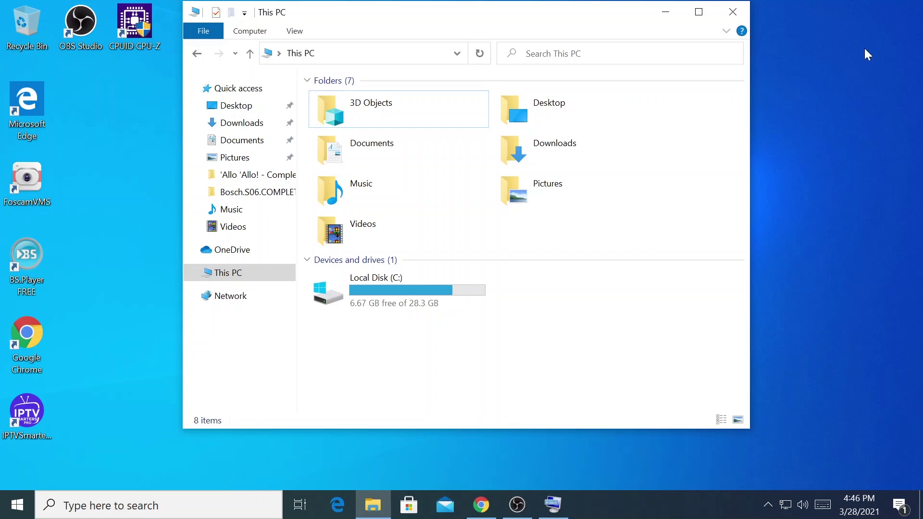
{"action": "left_click", "coordinate": [743, 20]}
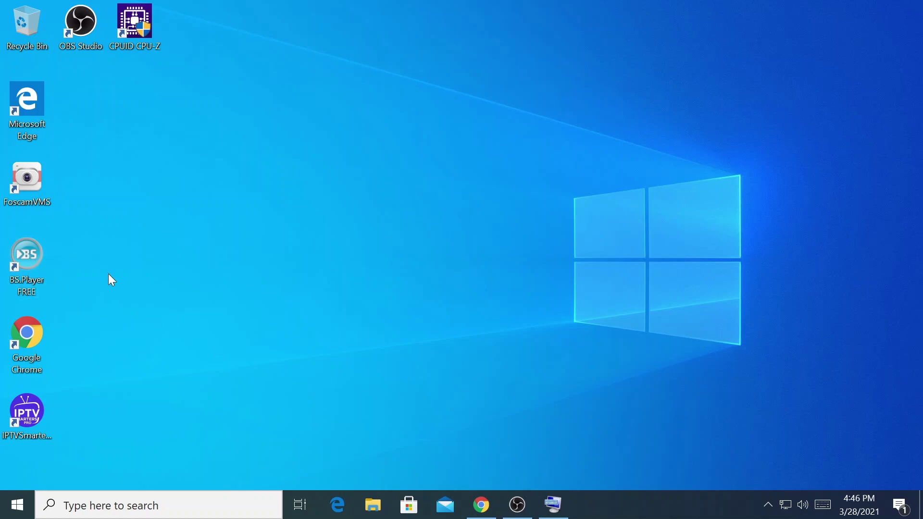
Launch FoscamVMS from its desktop shortcut to show the FI9800P garden camera feed
{"action": "left_click", "coordinate": [26, 412]}
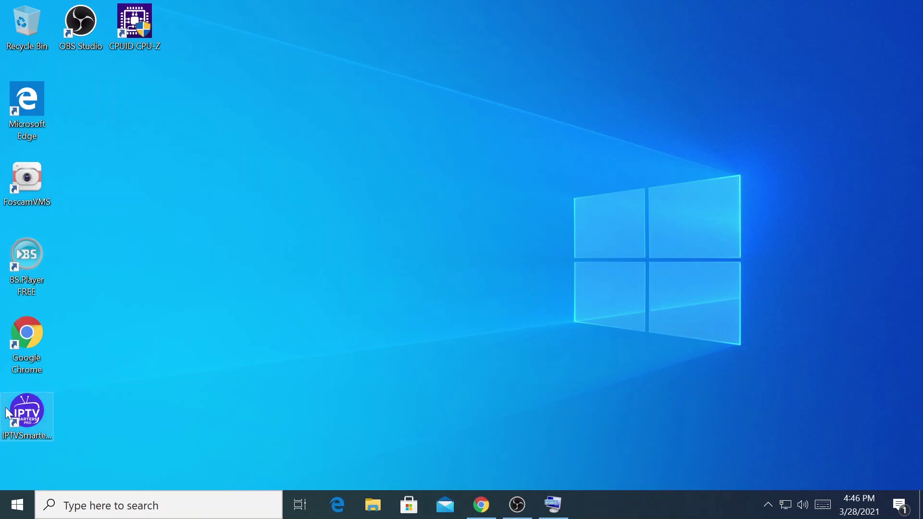
{"action": "left_click", "coordinate": [131, 364]}
{"action": "left_click", "coordinate": [43, 345]}
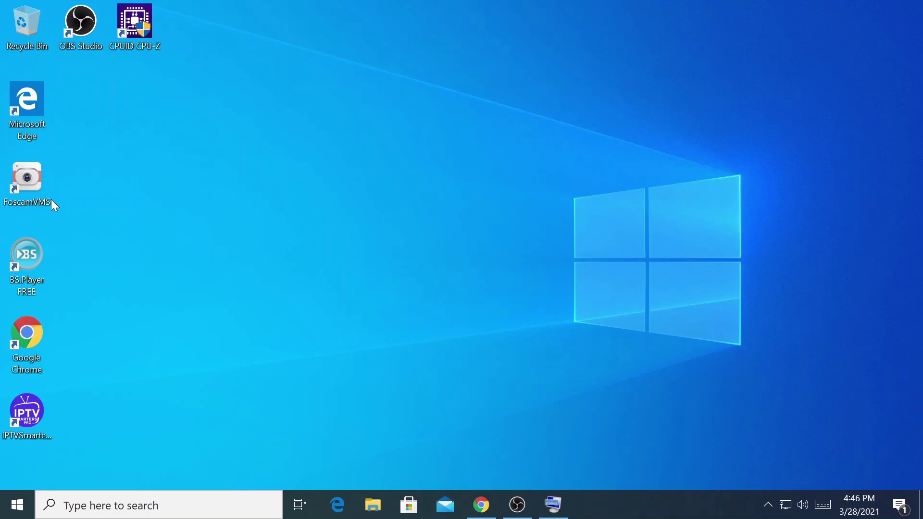
{"action": "left_click", "coordinate": [34, 193]}
{"action": "double_click", "coordinate": [27, 182]}
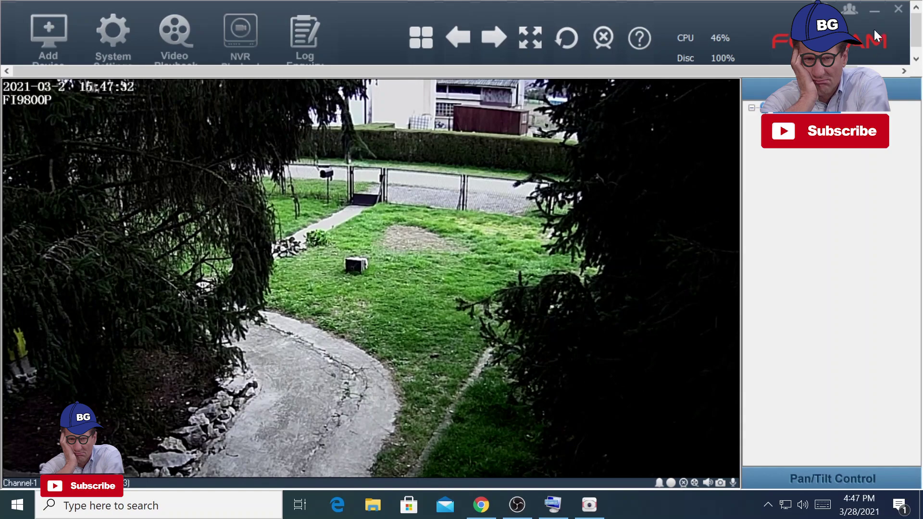
Close FoscamVMS, confirming Logout in the Video Management System dialog
{"action": "left_click", "coordinate": [899, 14]}
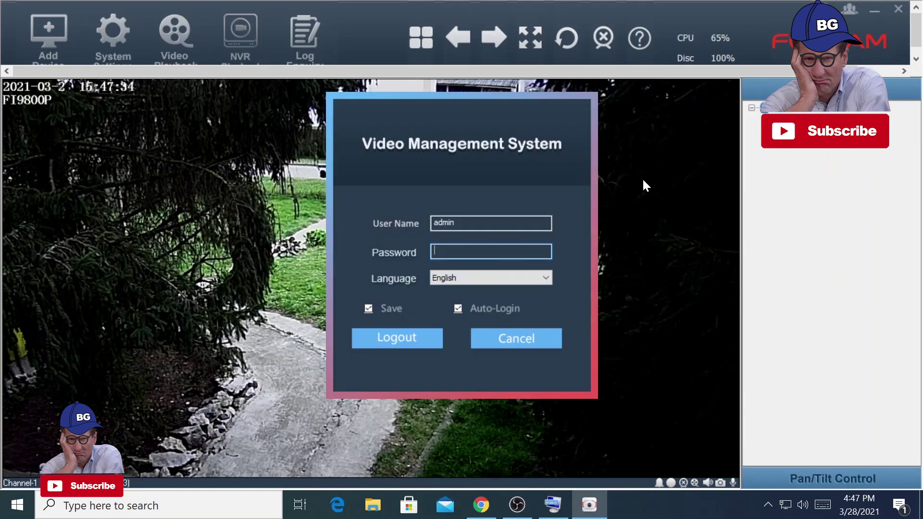
{"action": "left_click", "coordinate": [395, 341]}
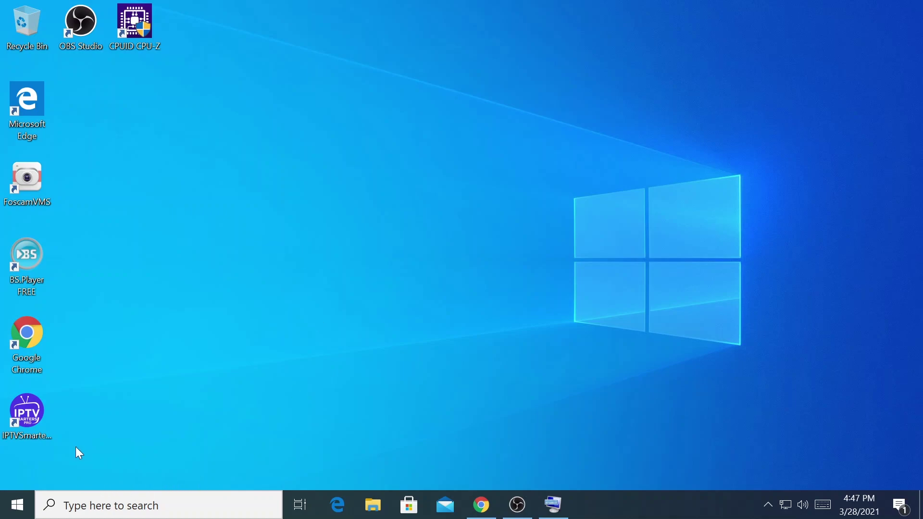
Select and then deselect the IPTVSmarters Pro desktop shortcut
{"action": "left_click", "coordinate": [26, 396]}
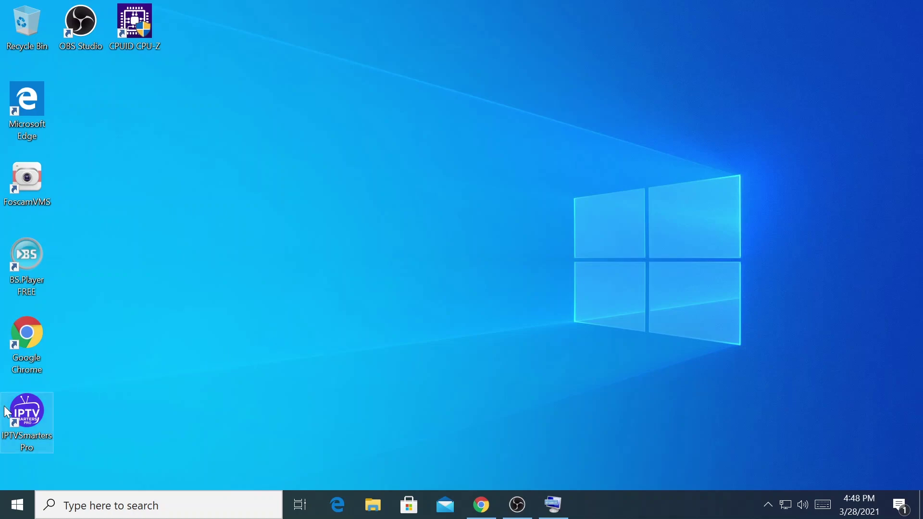
{"action": "left_click", "coordinate": [15, 394]}
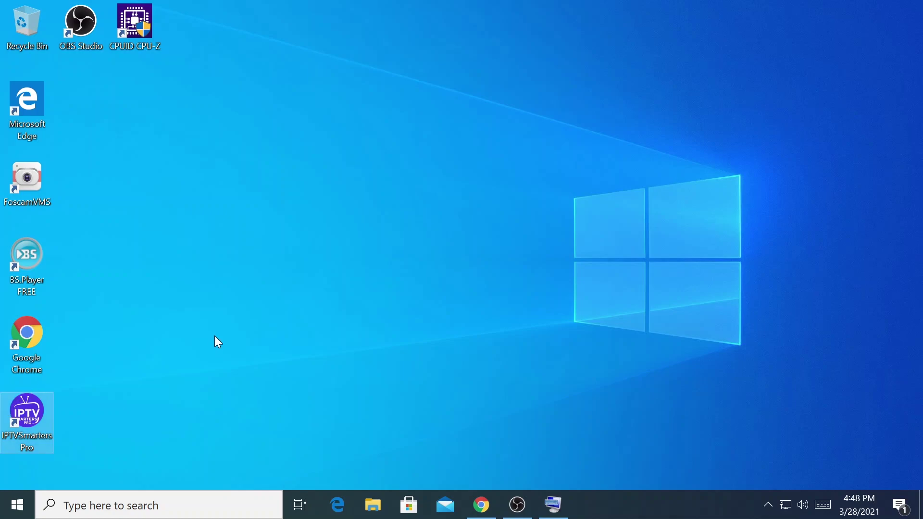
{"action": "left_click", "coordinate": [209, 345]}
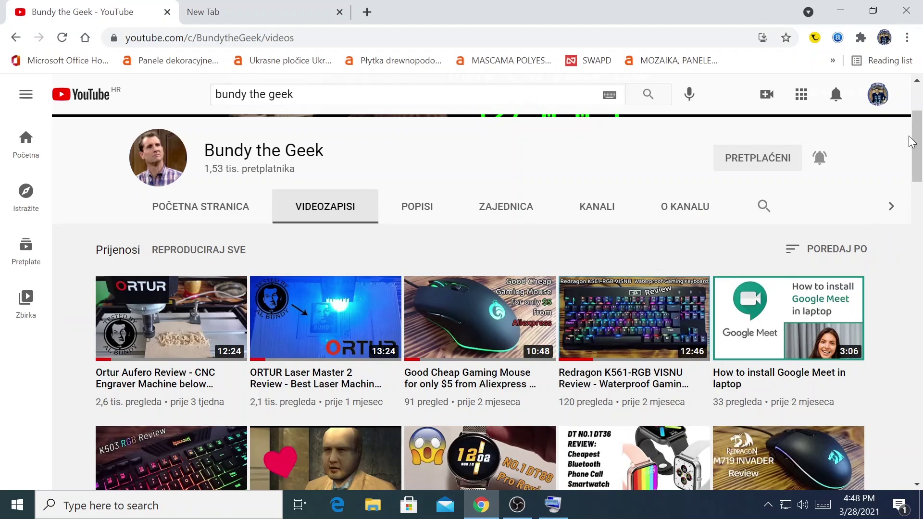
{"action": "scroll", "coordinate": [914, 145], "scroll_direction": "down", "scroll_amount": 1}
{"action": "mouse_move", "coordinate": [914, 145]}
{"action": "left_mouse_down"}
{"action": "mouse_move", "coordinate": [917, 322]}
{"action": "mouse_move", "coordinate": [914, 239]}
{"action": "left_mouse_up"}
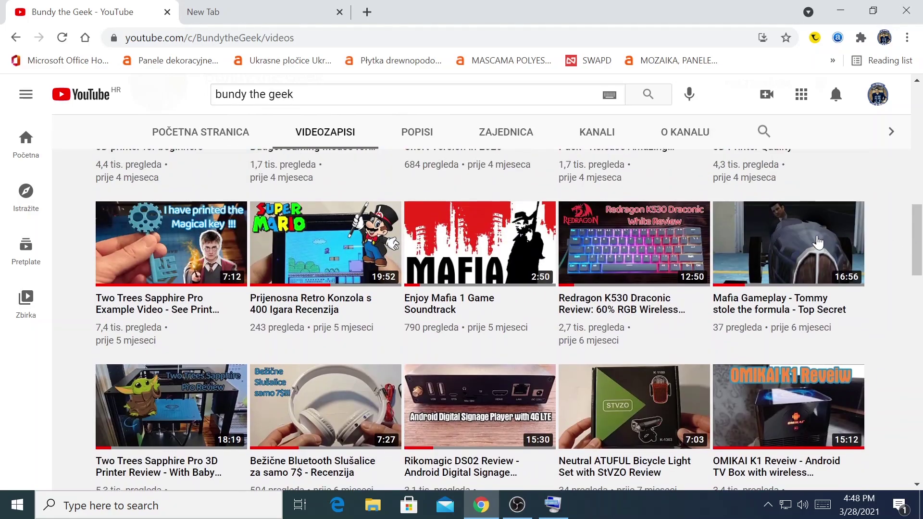
Open the Mafia Gameplay 'Tommy stole the formula' video and restart it from the beginning
{"action": "left_click", "coordinate": [808, 244]}
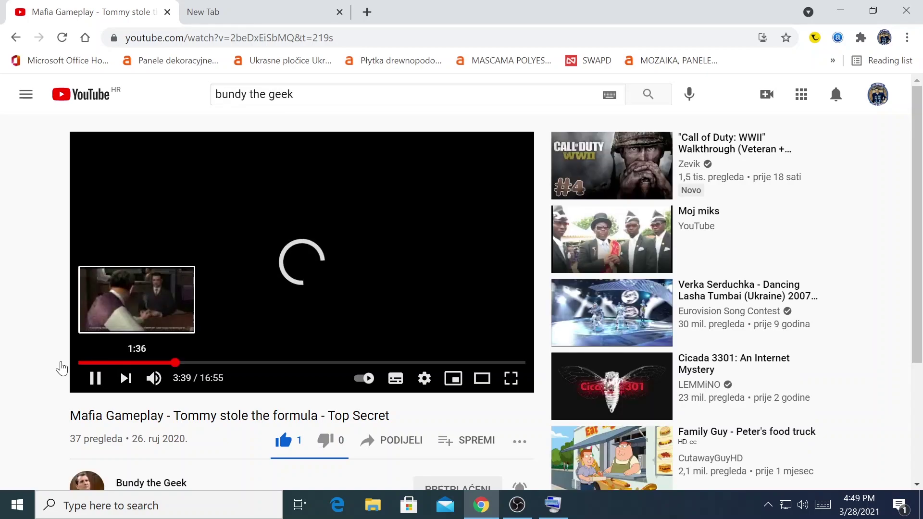
{"action": "left_click", "coordinate": [73, 362]}
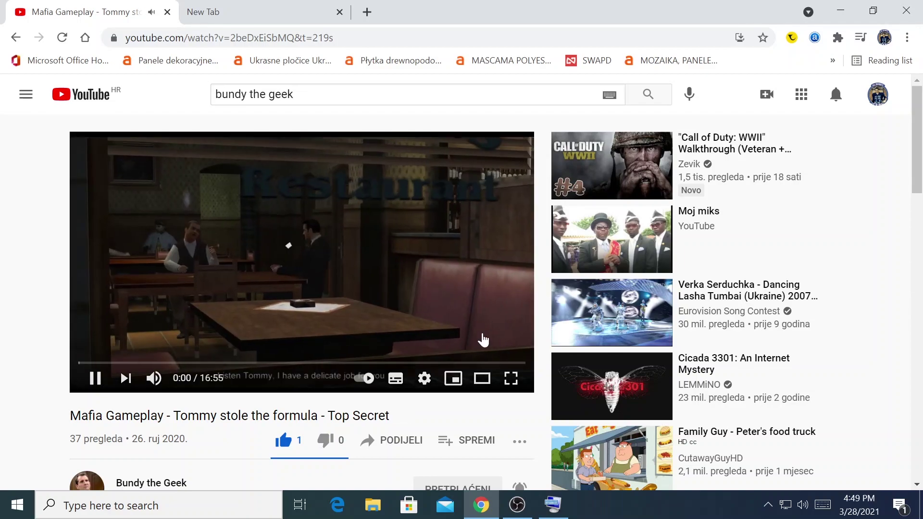
{"action": "mouse_move", "coordinate": [302, 260]}
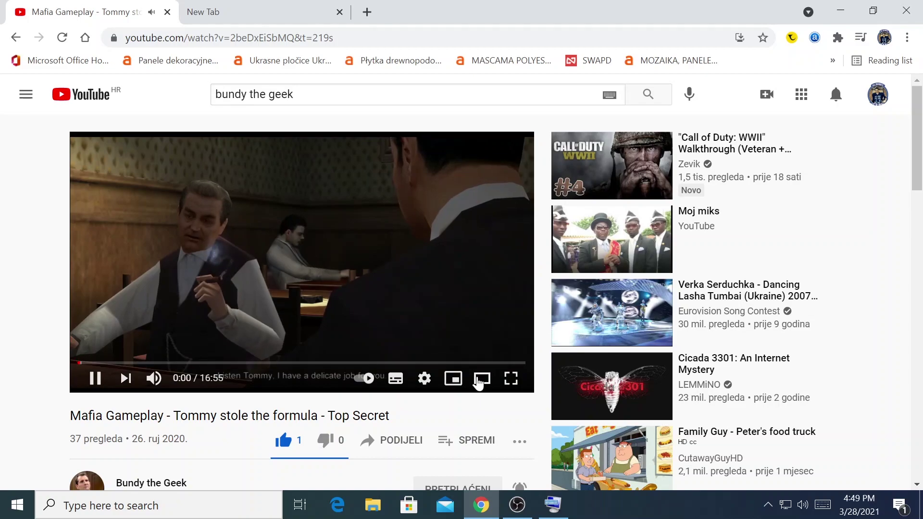
{"action": "left_click", "coordinate": [479, 380]}
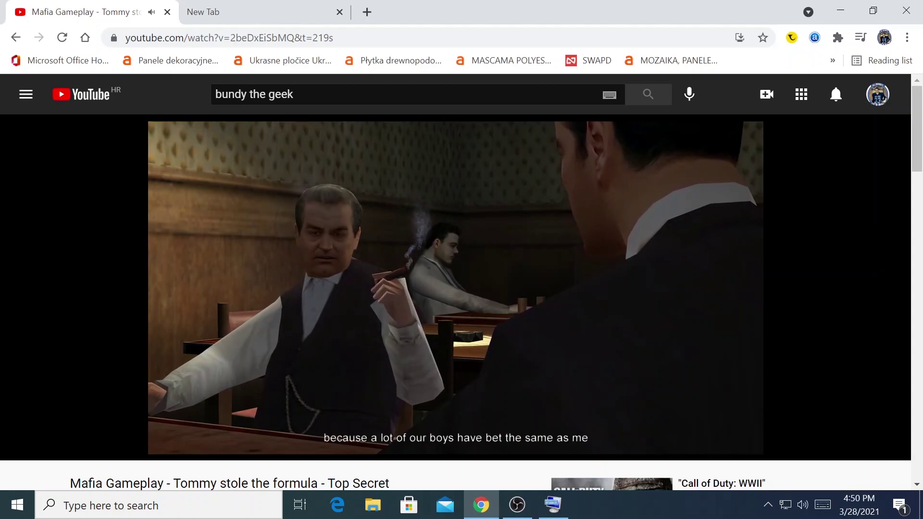
Go back to the channel's video list and open the Ortur Aufero Review video
{"action": "left_click", "coordinate": [20, 41]}
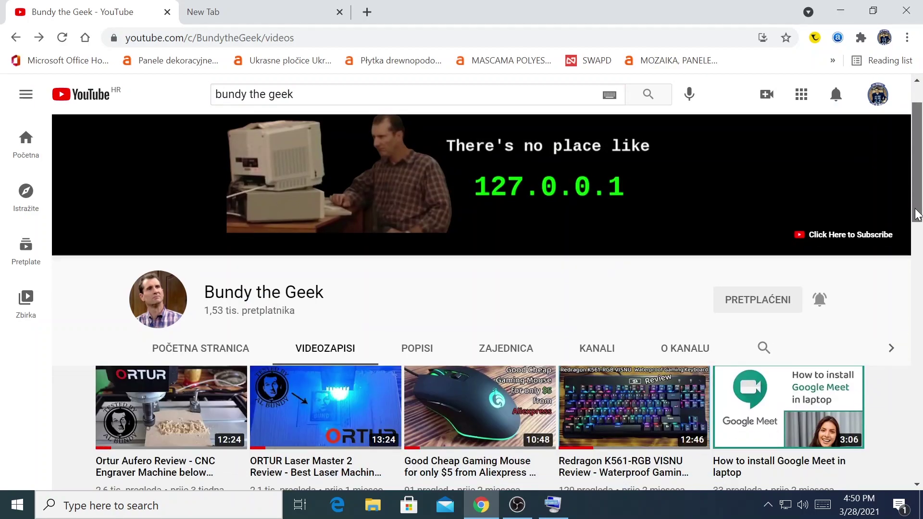
{"action": "mouse_move", "coordinate": [914, 190]}
{"action": "left_mouse_down"}
{"action": "mouse_move", "coordinate": [905, 356]}
{"action": "mouse_move", "coordinate": [891, 198]}
{"action": "mouse_move", "coordinate": [896, 243]}
{"action": "left_mouse_up"}
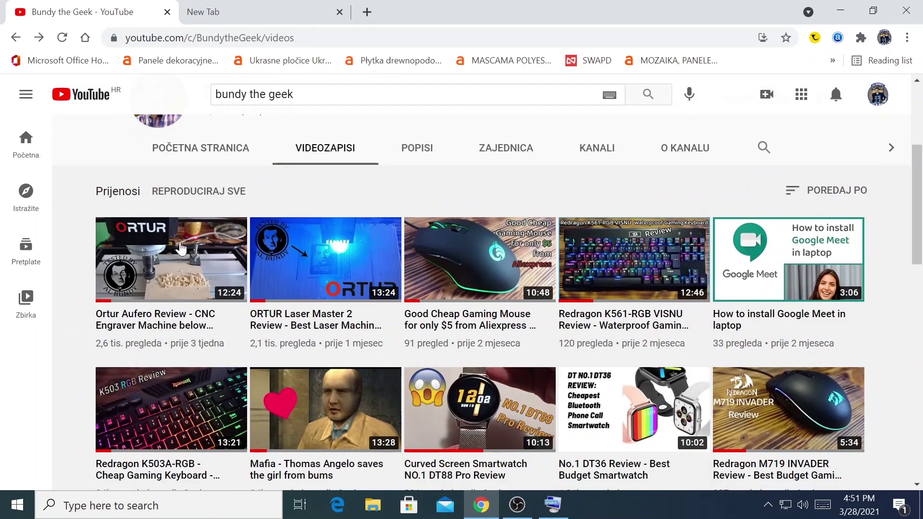
{"action": "left_click", "coordinate": [181, 320]}
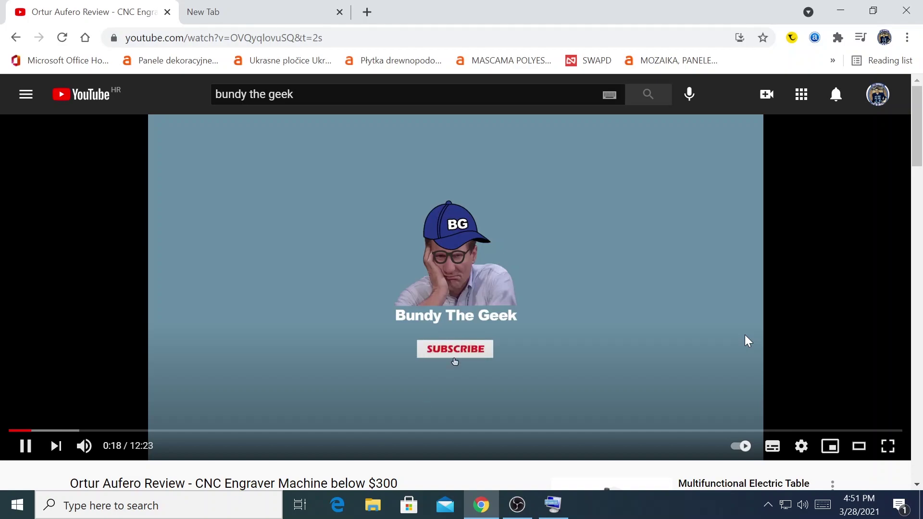
Seek the engraver review to about 3:21 and then 9:35, then go to YouTube home
{"action": "left_click", "coordinate": [253, 431]}
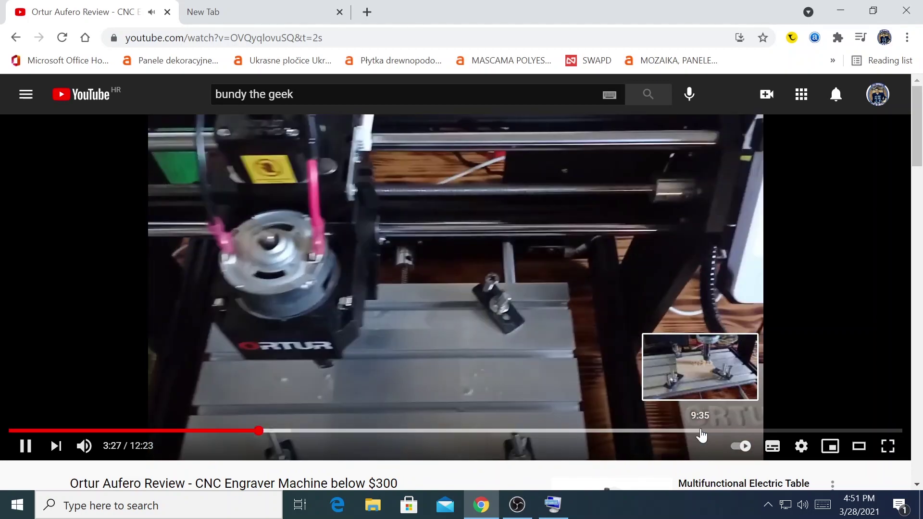
{"action": "left_click", "coordinate": [701, 431]}
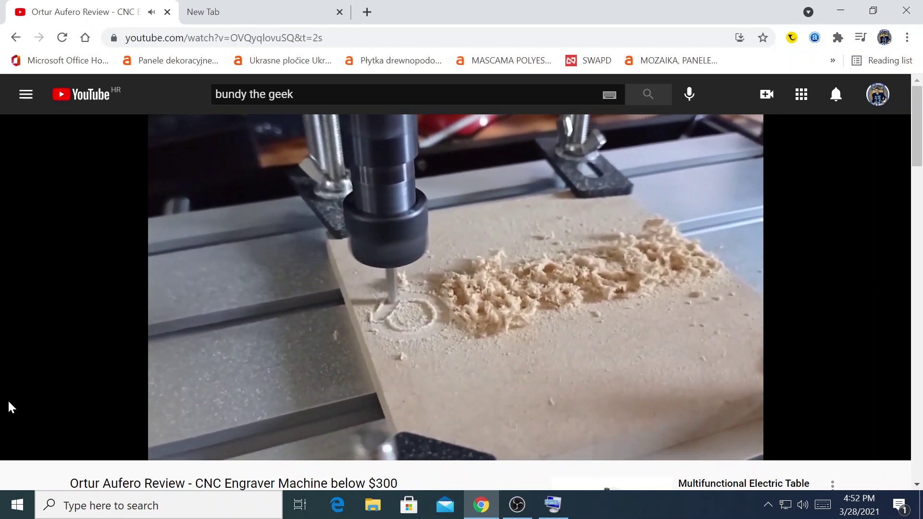
{"action": "left_click", "coordinate": [110, 103]}
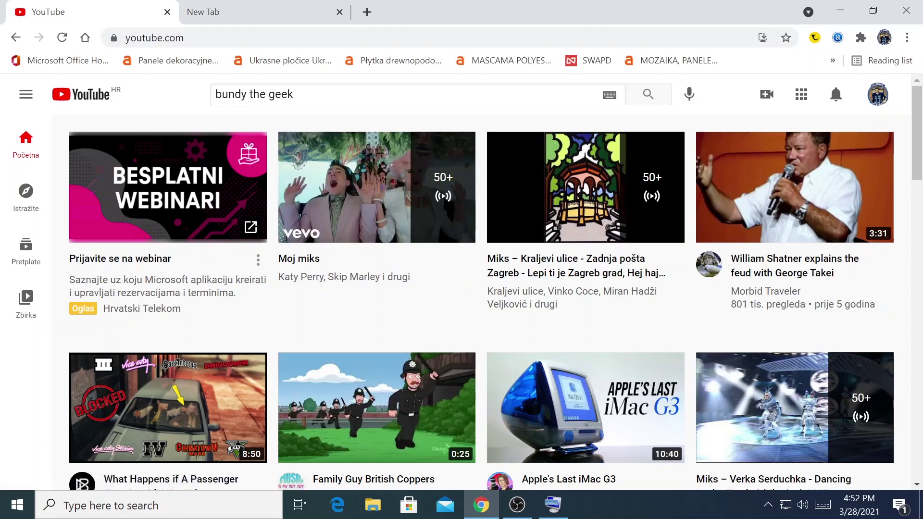
Bring up the on-screen keyboard and delete the old YouTube search text
{"action": "left_click", "coordinate": [403, 94]}
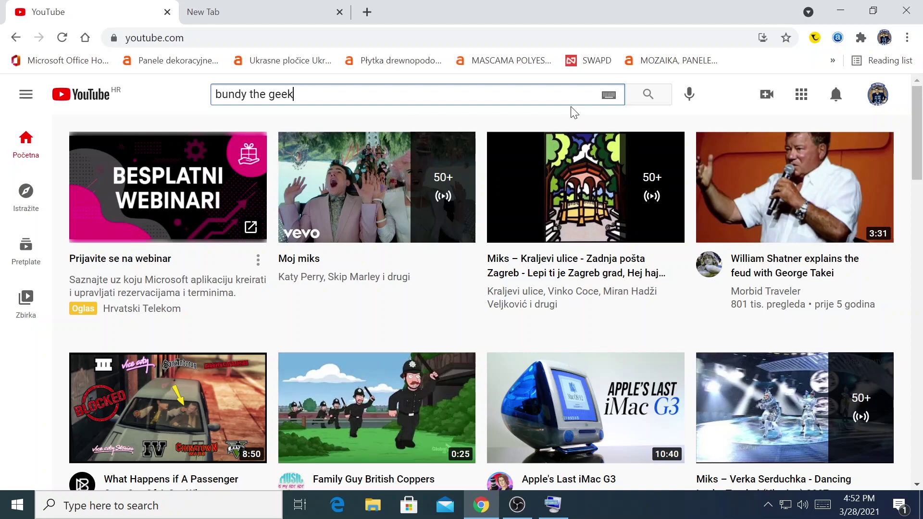
{"action": "left_click", "coordinate": [530, 510]}
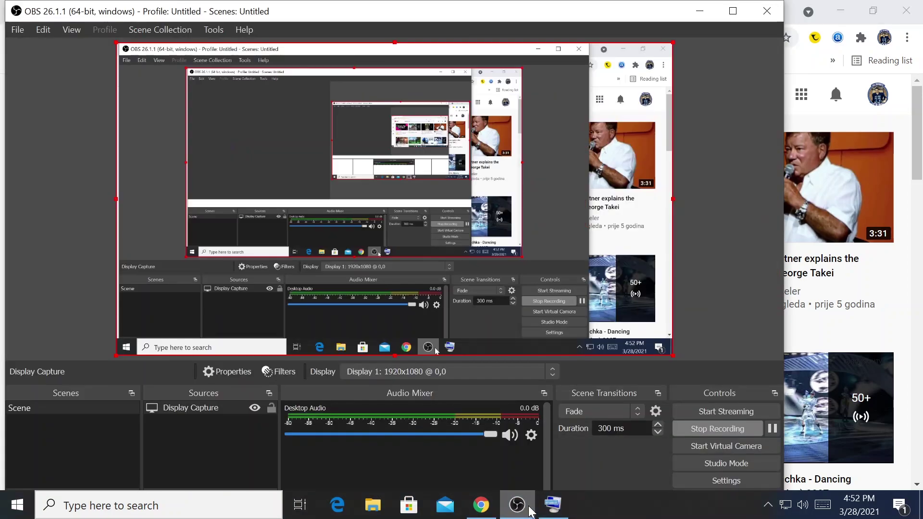
{"action": "left_click", "coordinate": [552, 505]}
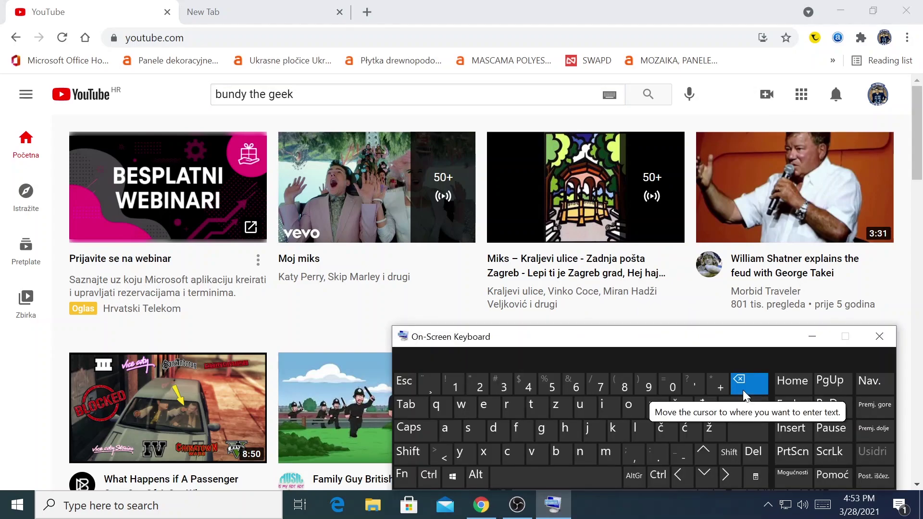
{"action": "left_click", "coordinate": [462, 101]}
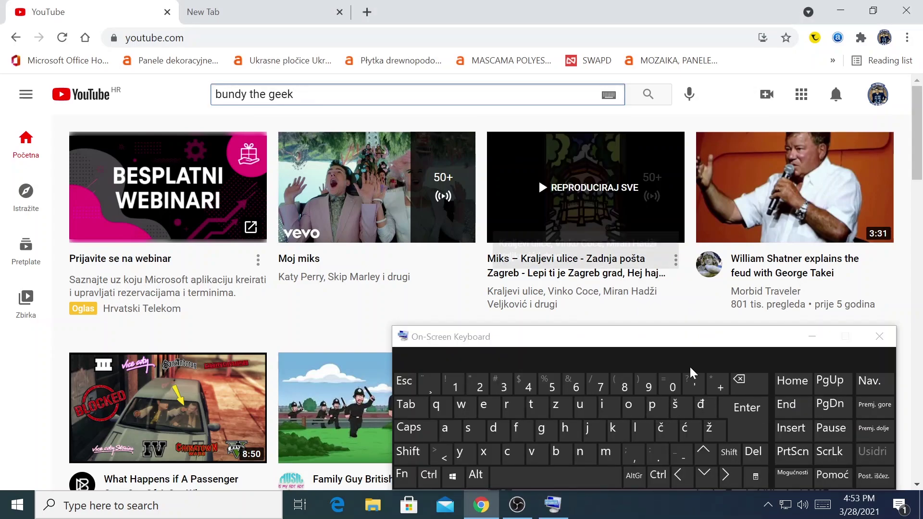
{"action": "key", "text": "BackSpace"}
{"action": "key", "text": "BackSpace"}
{"action": "key", "text": "BackSpace"}
{"action": "key", "text": "BackSpace"}
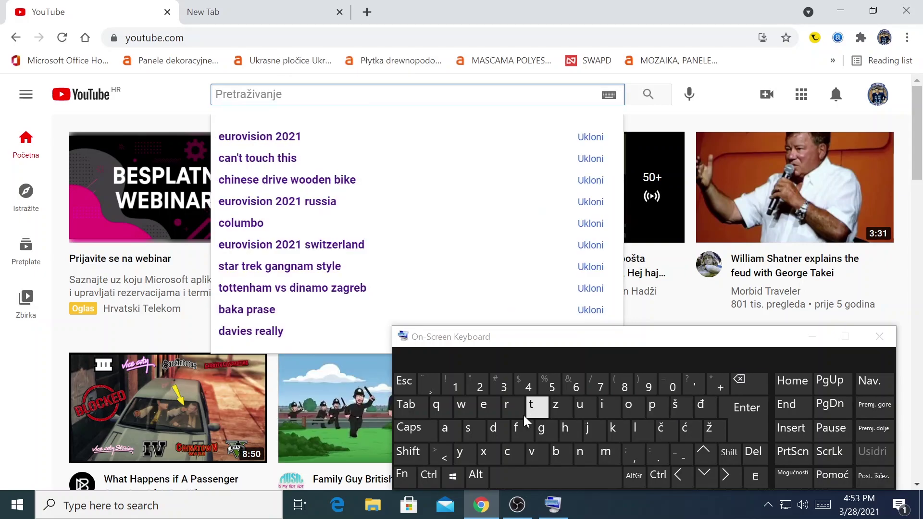
Enter 'a', accept the suggestion 'all', erase it, and hide the on-screen keyboard
{"action": "left_click", "coordinate": [456, 435]}
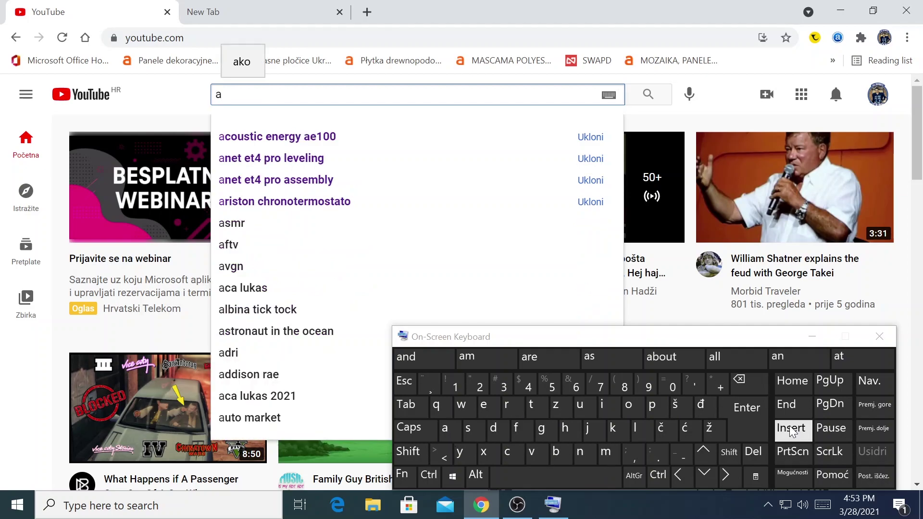
{"action": "left_click", "coordinate": [747, 364]}
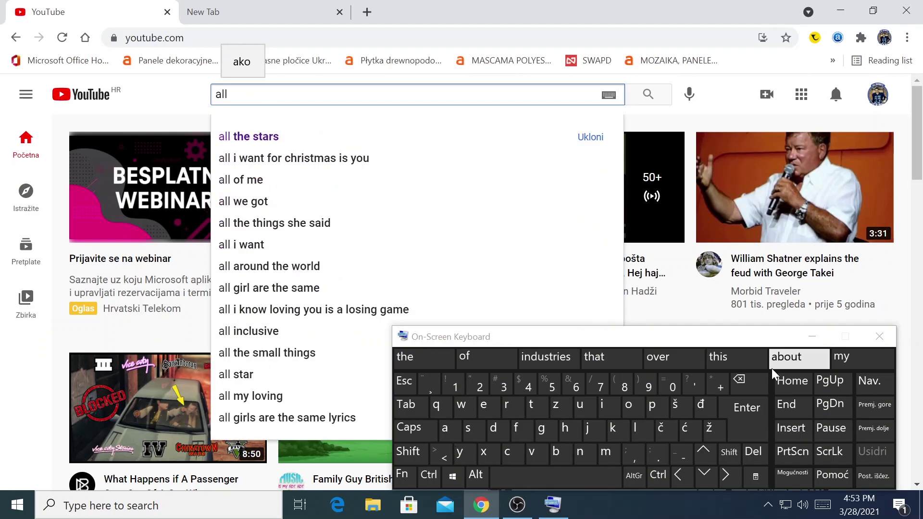
{"action": "left_click", "coordinate": [759, 373]}
{"action": "left_click", "coordinate": [759, 373]}
{"action": "left_click", "coordinate": [759, 374]}
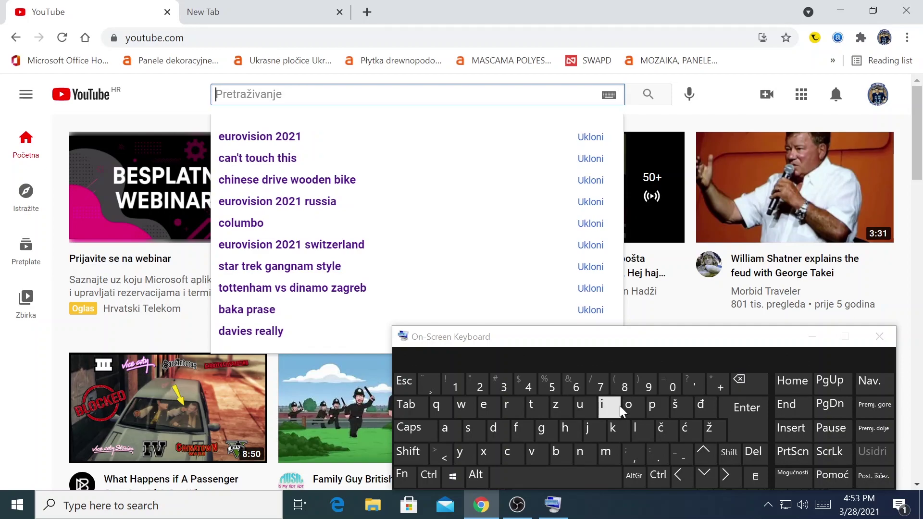
{"action": "left_click", "coordinate": [809, 337]}
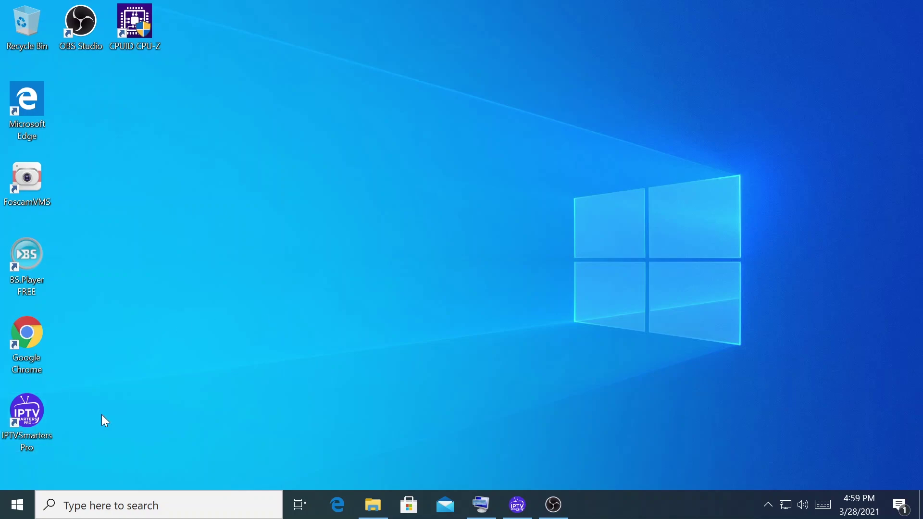
{"action": "left_click", "coordinate": [532, 507]}
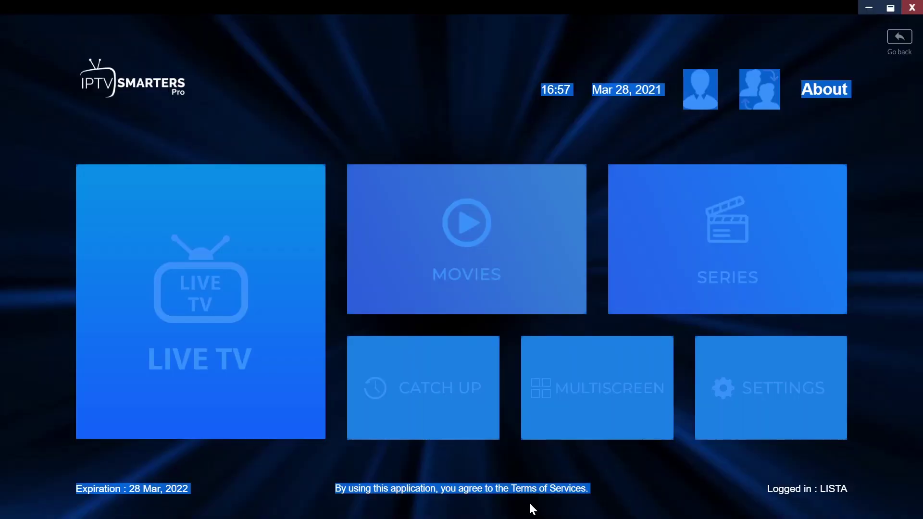